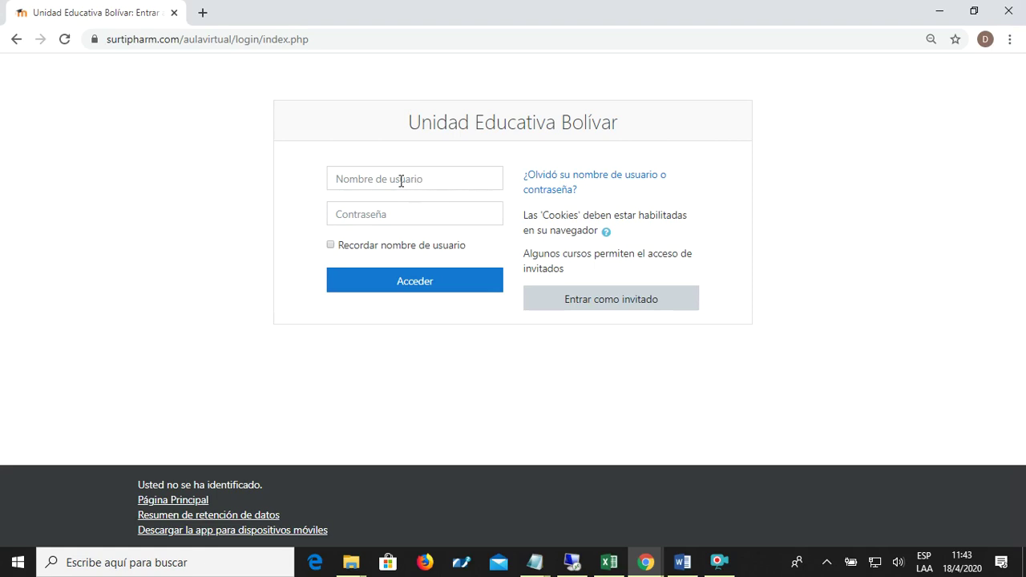
- Log in to the Unidad Educativa Bolívar classroom with the student's saved username and password
left_click(394, 260)
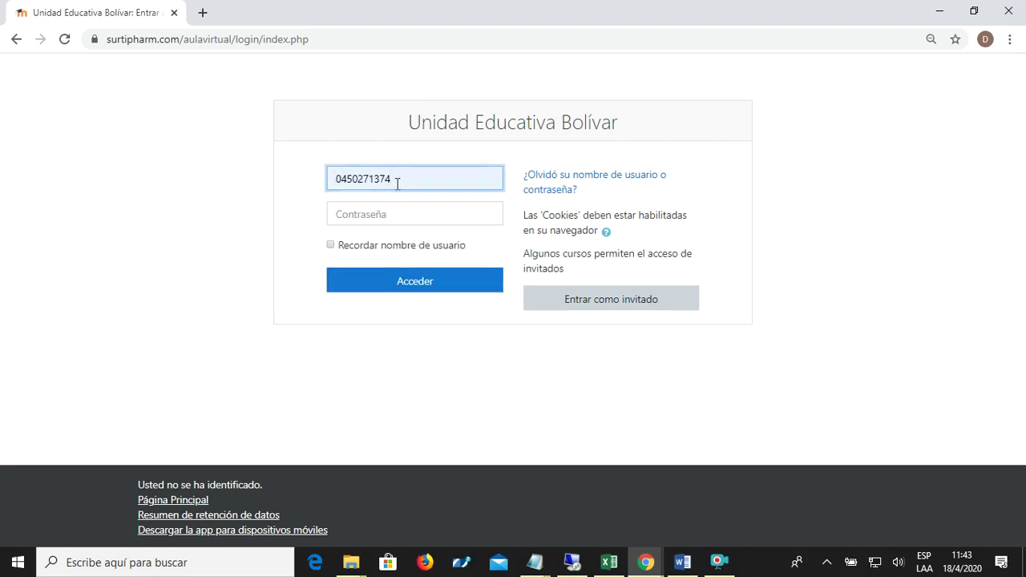
left_click_drag(393, 178, 323, 179)
left_click(394, 215)
left_click(400, 281)
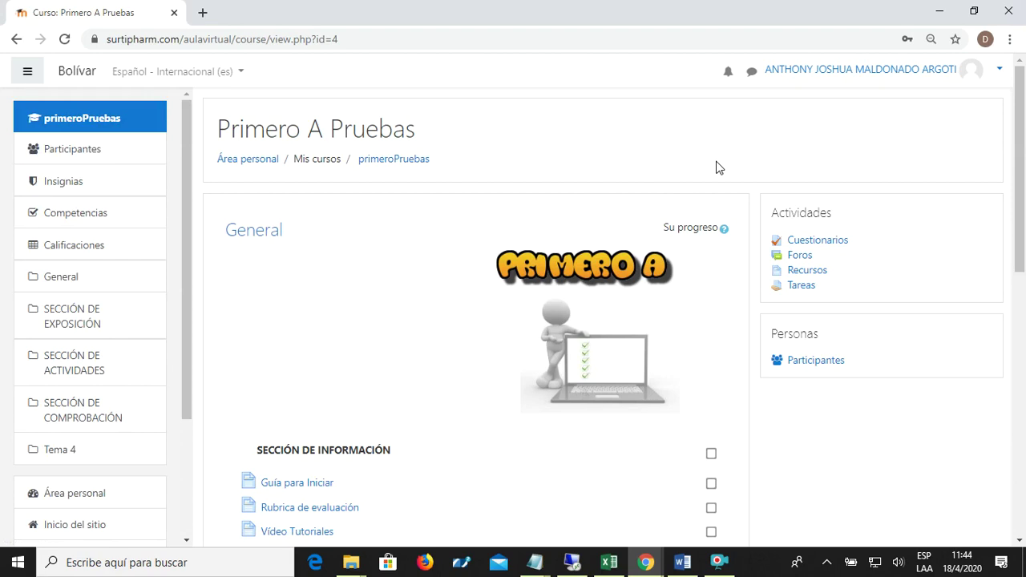
- Open the Participantes page and scroll through the enrolled Estudiante members
left_click(67, 161)
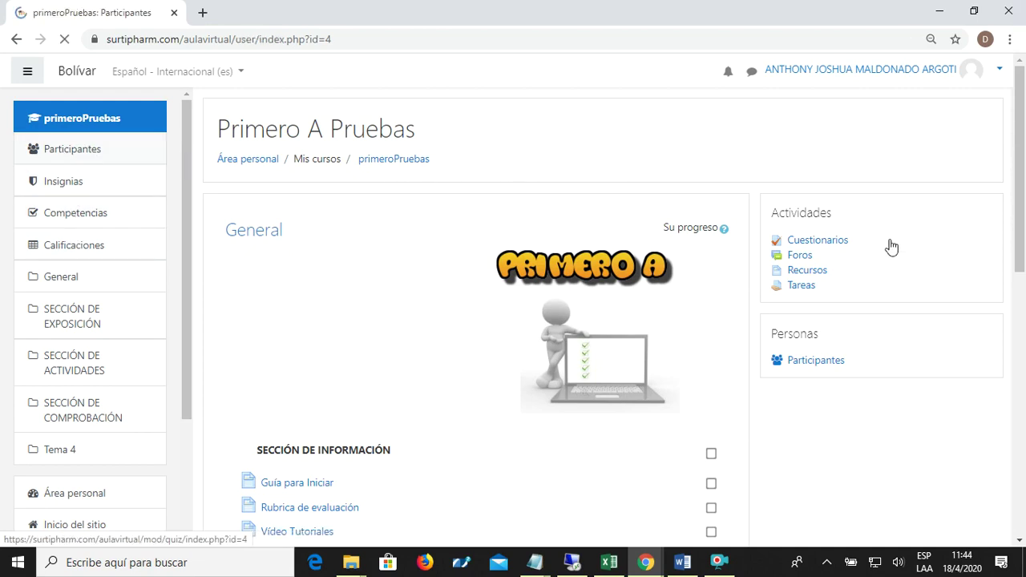
left_click_drag(1010, 201, 1015, 358)
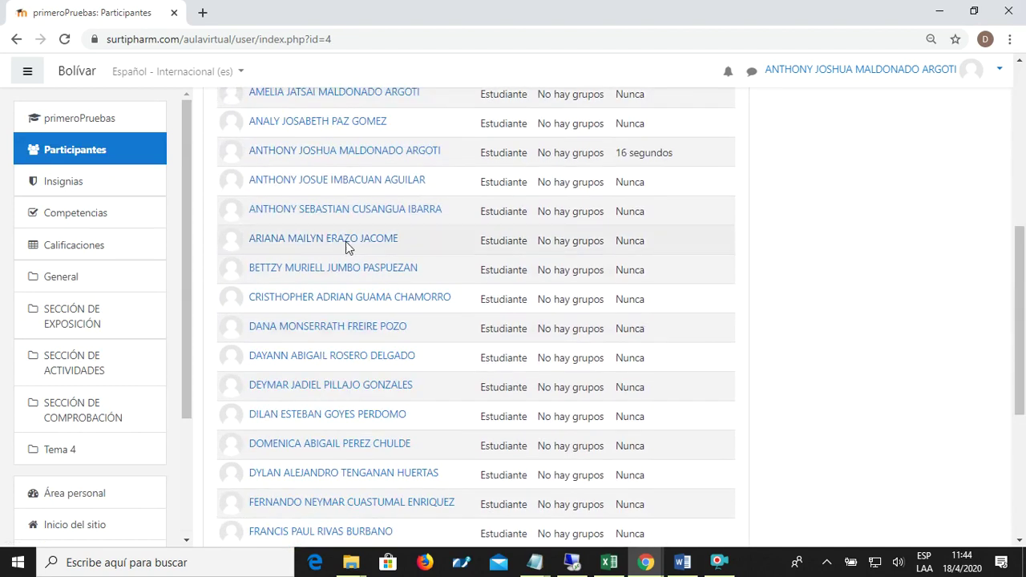
- Check the Calificaciones report showing Las Vocales and Cuestionario ungraded, then return to primeroPruebas
left_click(98, 247)
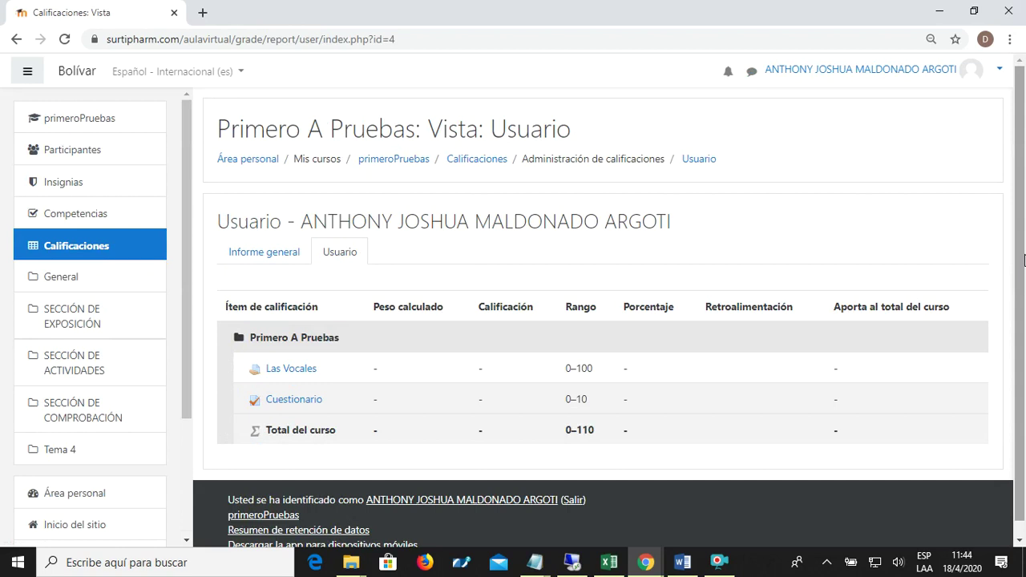
scroll(1023, 258, "down", 1)
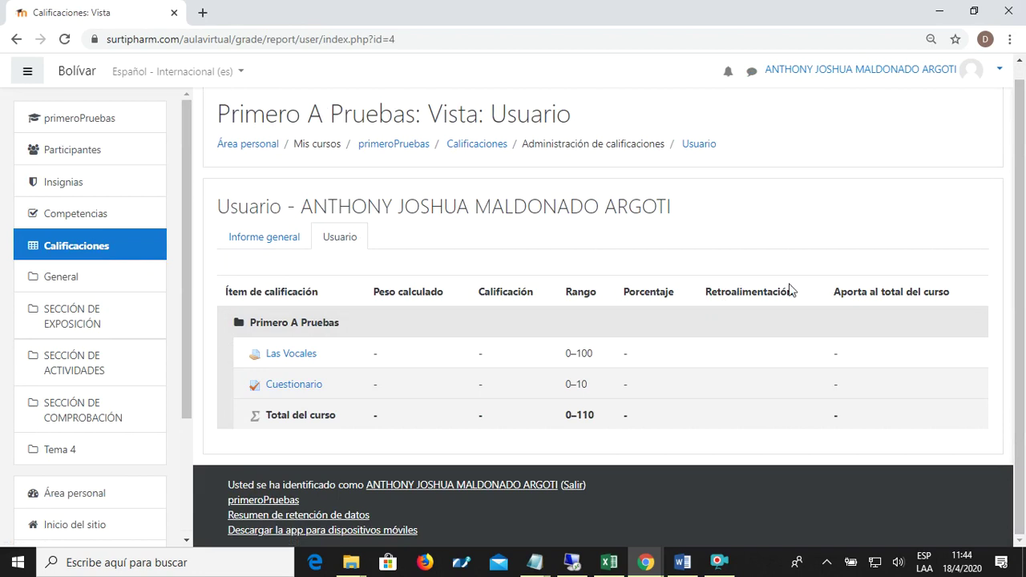
left_click(397, 145)
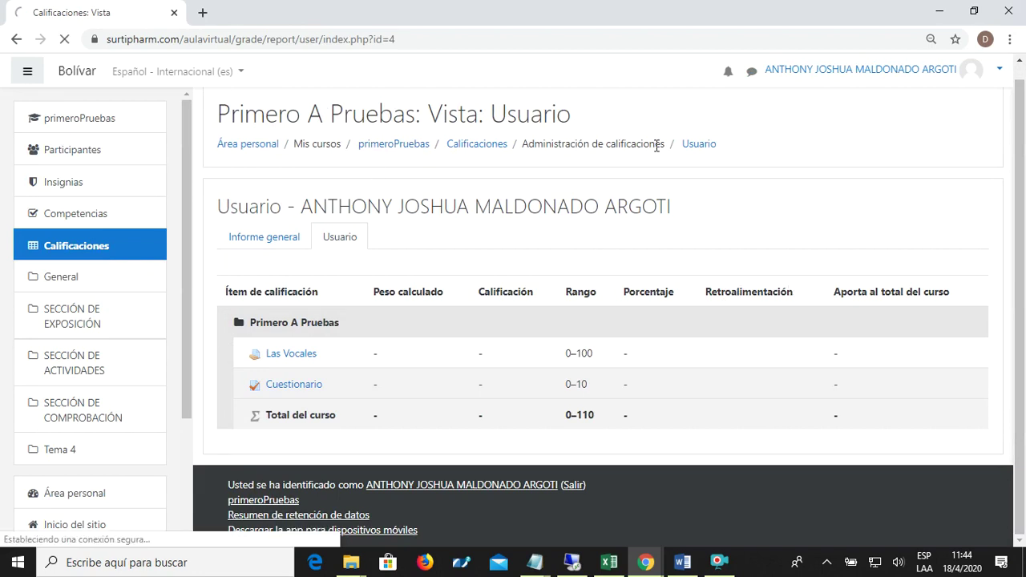
- Scroll the course page down to the information, communication and interaction sections
scroll(705, 201, "down", 4)
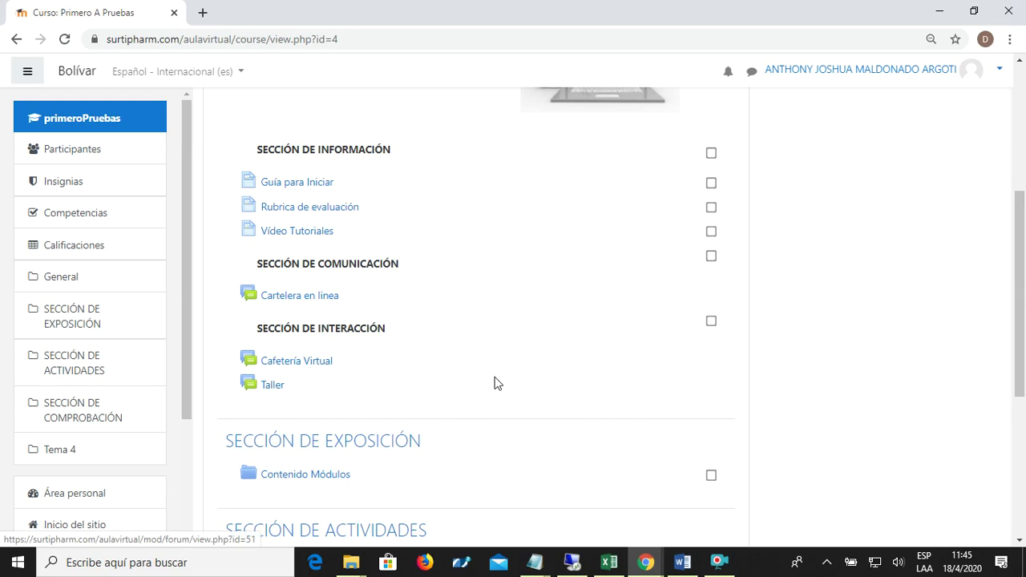
- Read the Taller forum's description, then go back to the primeroPruebas course page
left_click(271, 388)
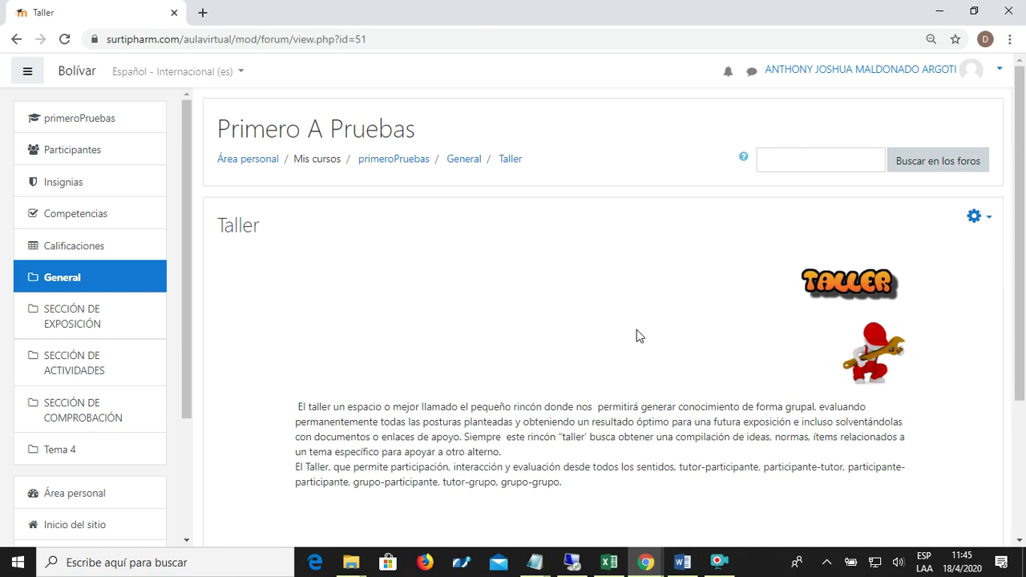
left_click(420, 163)
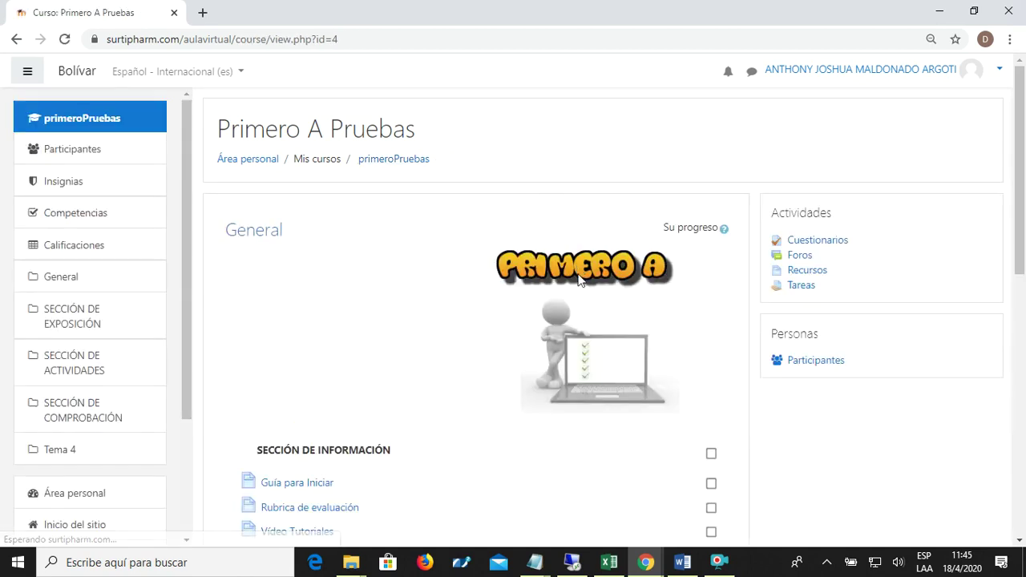
- Browse the course sections and open the Tareas list from the Actividades block
scroll(577, 272, "down", 3)
scroll(577, 280, "down", 4)
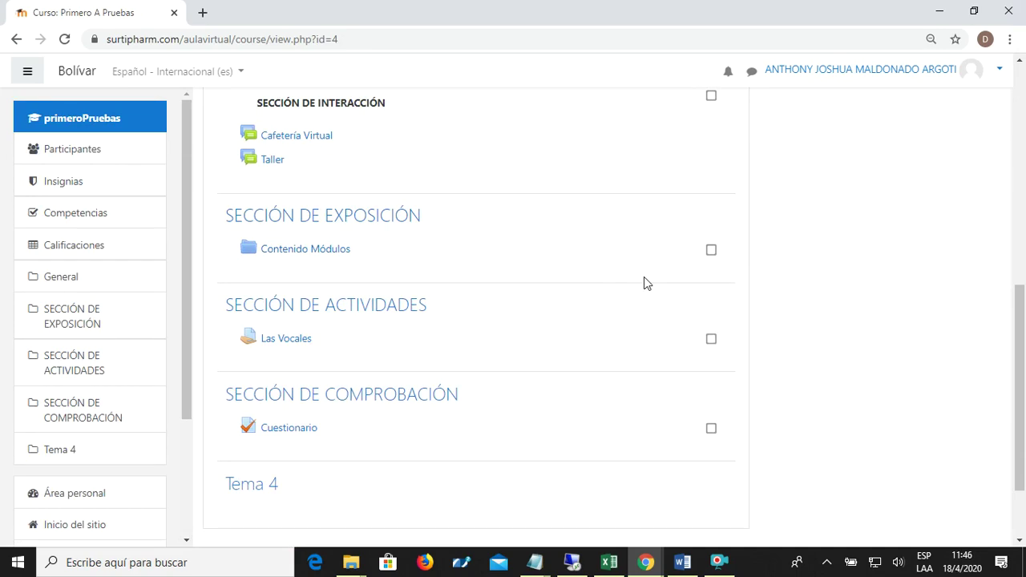
scroll(425, 275, "down", 2)
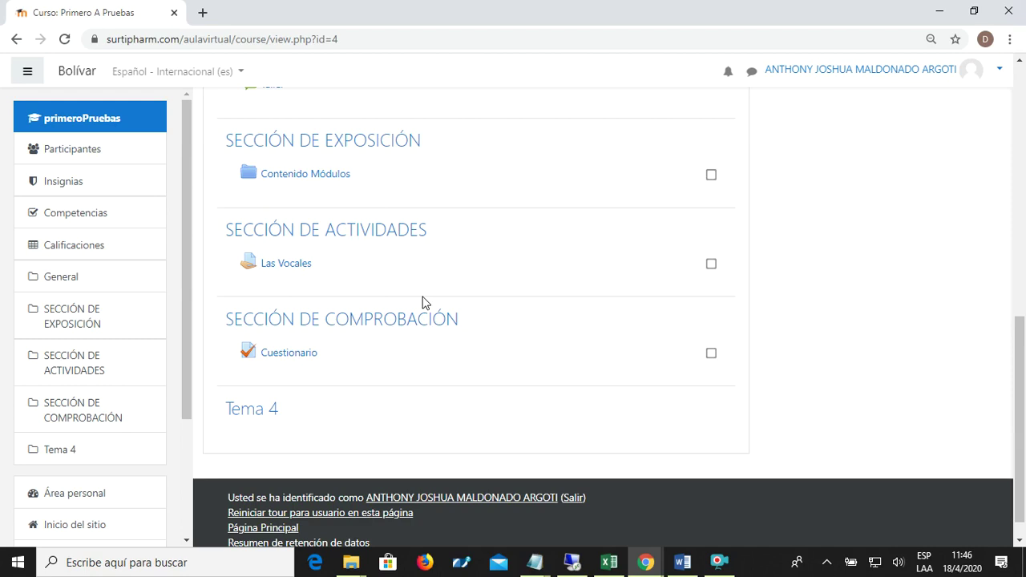
scroll(457, 272, "up", 2)
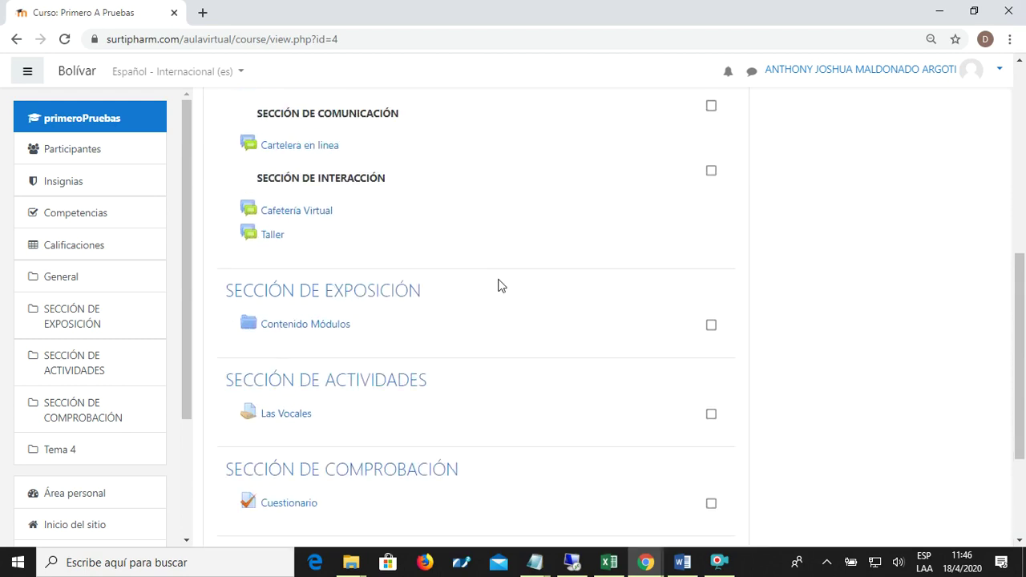
scroll(498, 287, "down", 2)
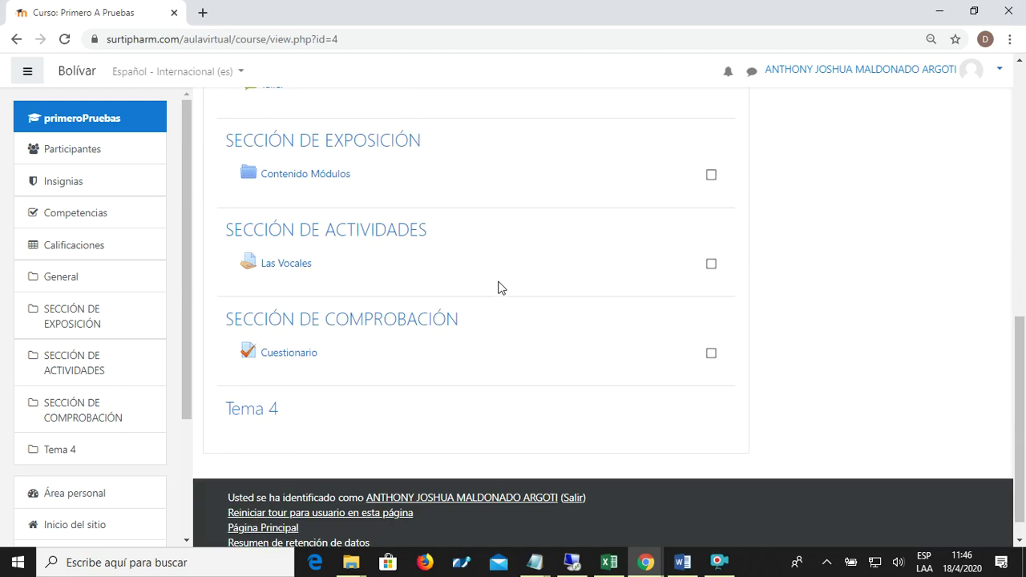
scroll(498, 287, "up", 1)
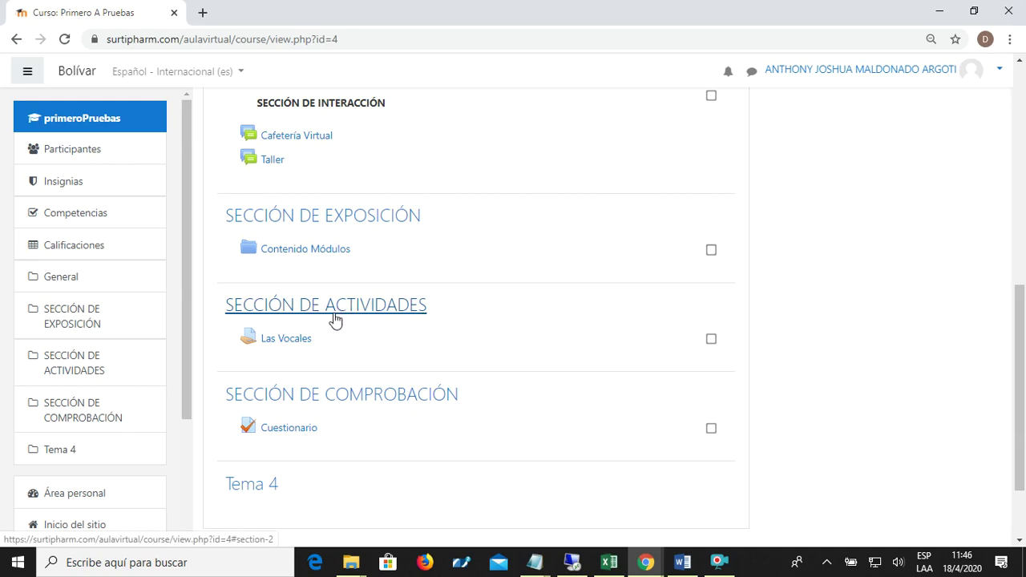
scroll(876, 327, "up", 7)
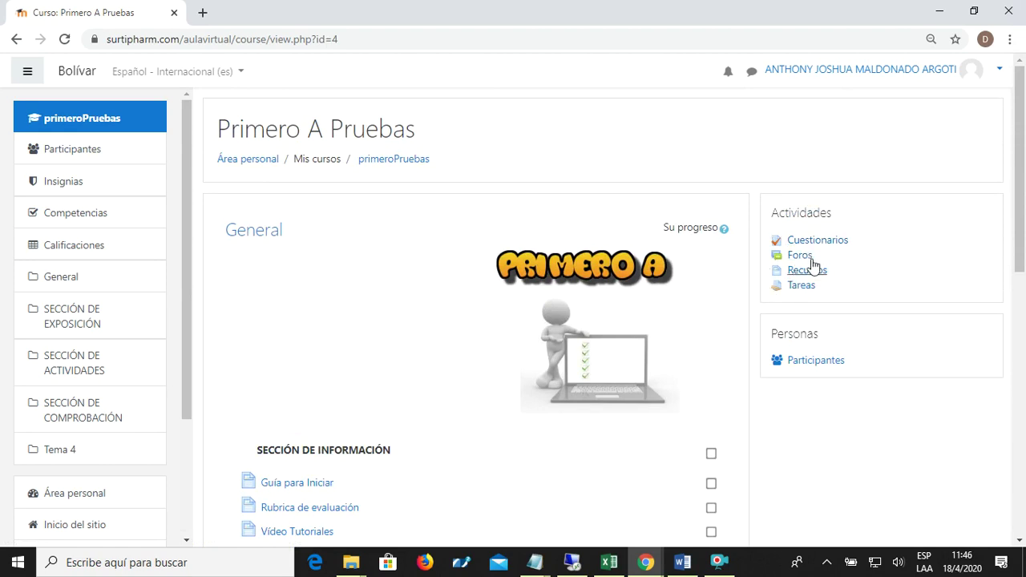
left_click(801, 287)
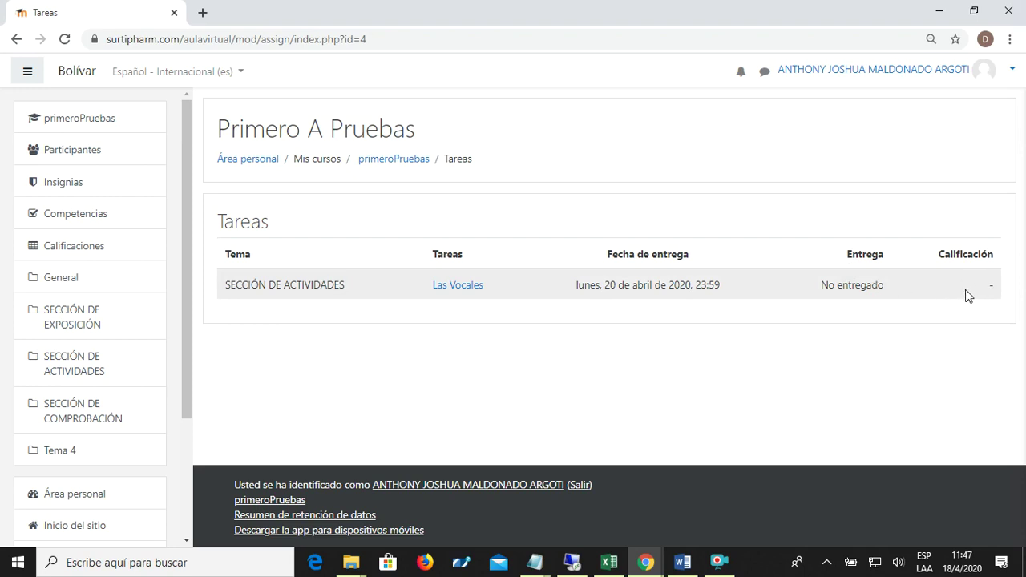
- Return to the course page and scroll down to Sección de Actividades
left_click(405, 161)
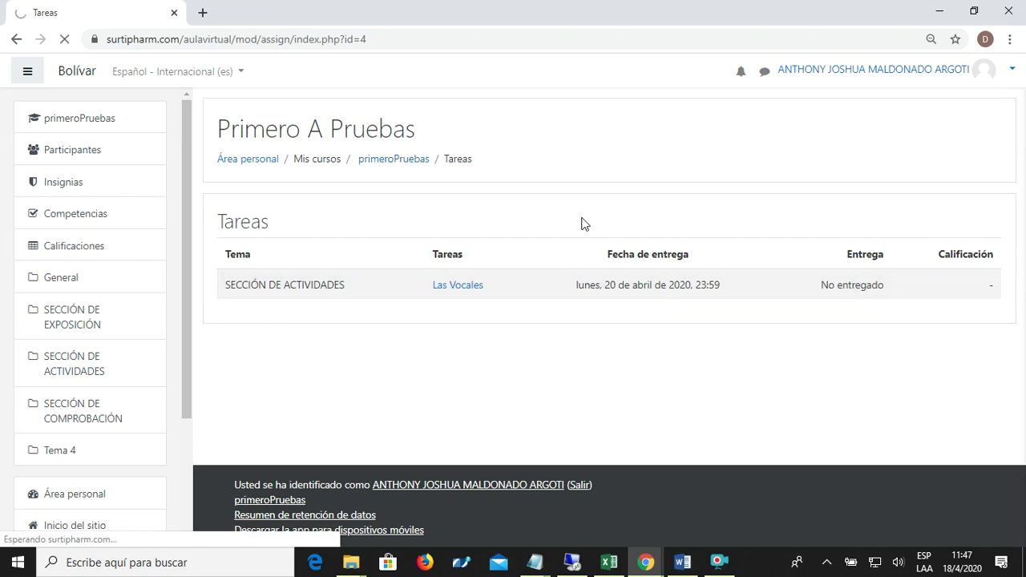
scroll(574, 225, "down", 7)
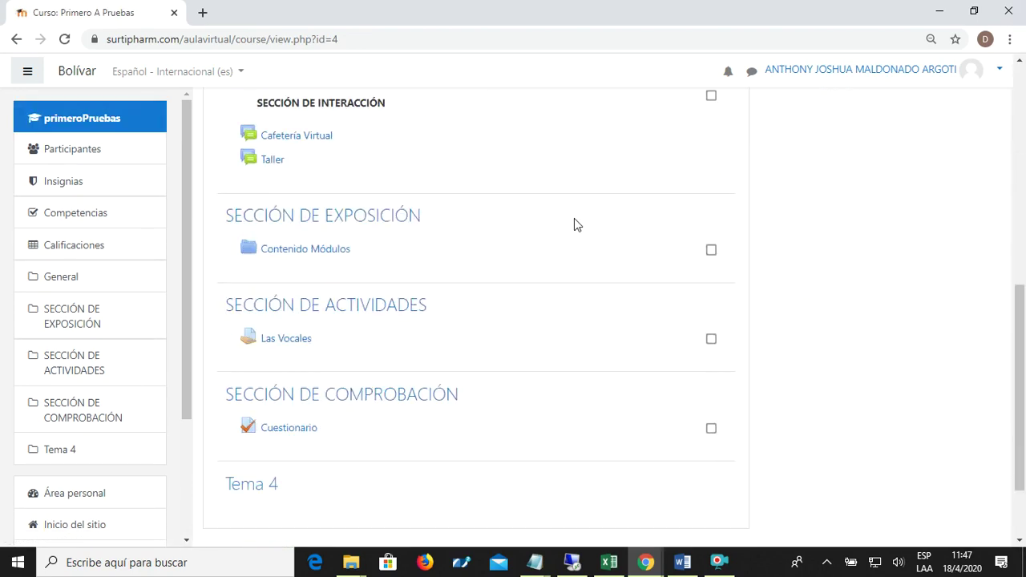
- Open Las Vocales and read its instructions and the No entregado submission status
left_click(286, 343)
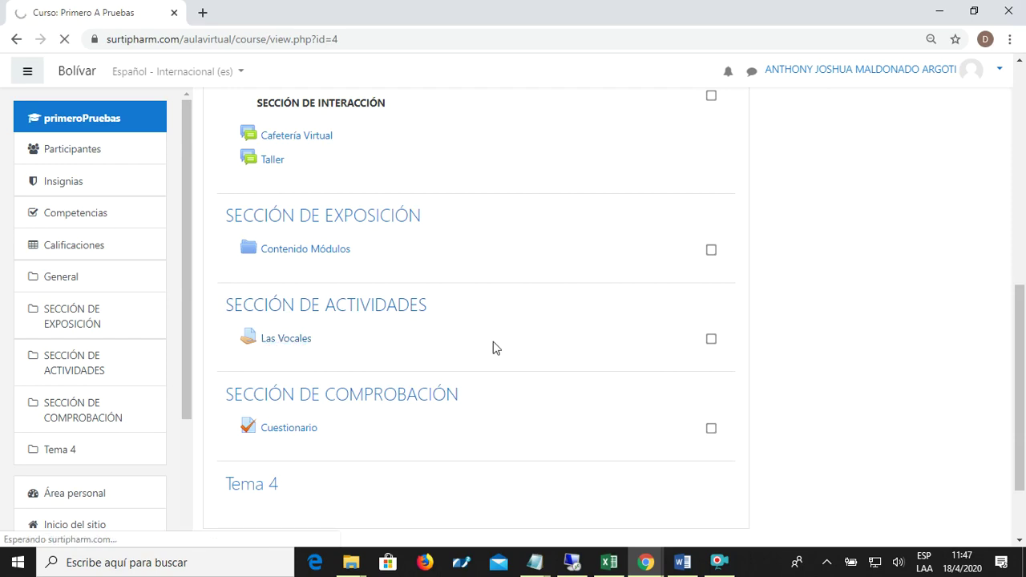
scroll(489, 348, "down", 1)
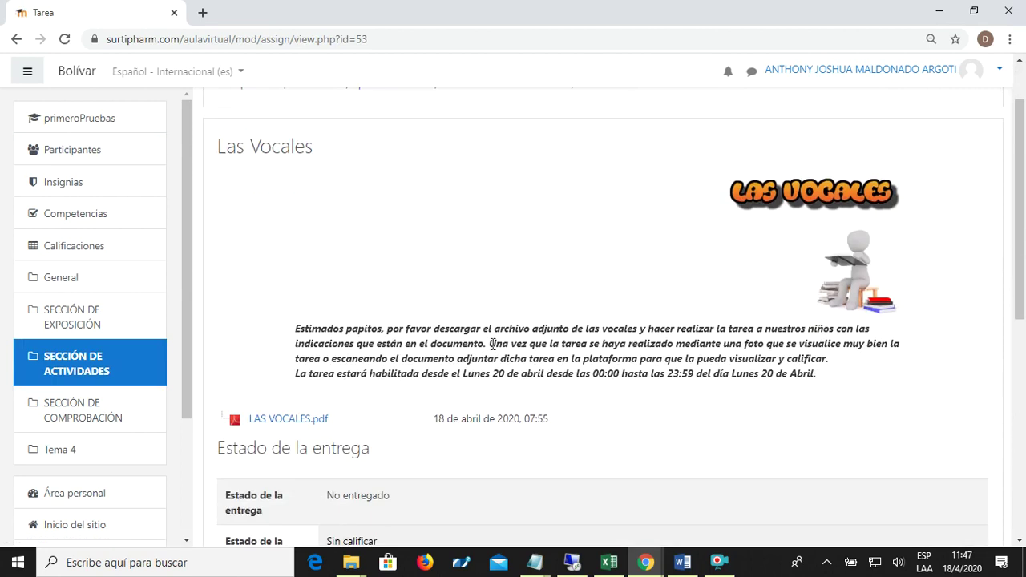
scroll(1015, 245, "down", 1)
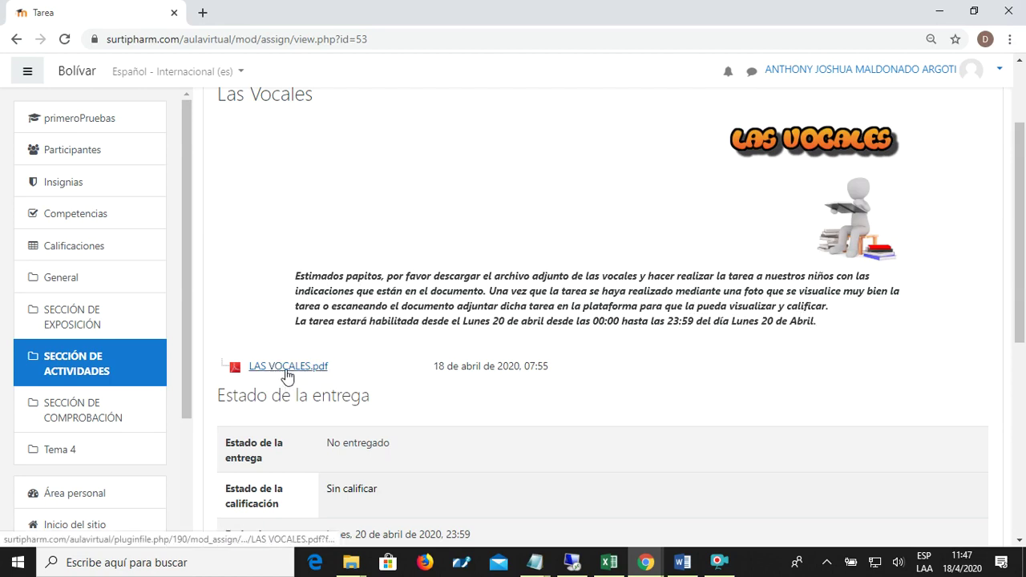
scroll(438, 360, "down", 2)
scroll(420, 347, "up", 1)
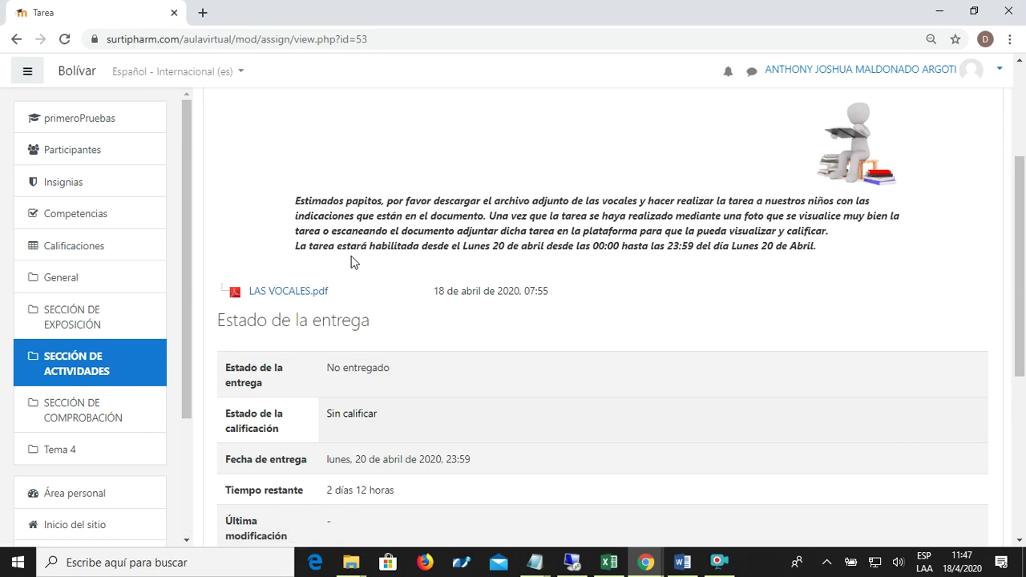
scroll(350, 256, "down", 2)
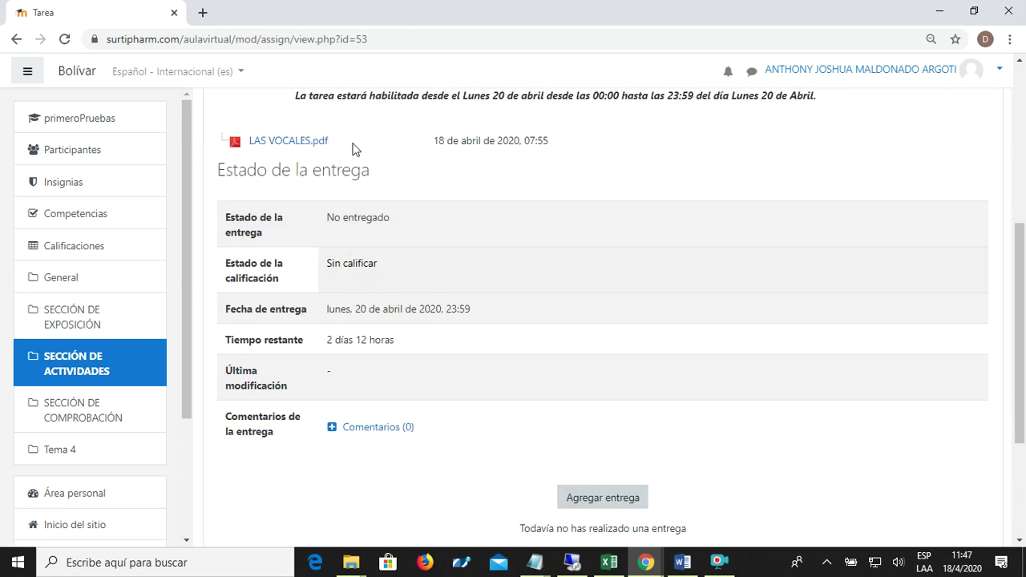
- Download the LAS VOCALES.pdf worksheet from the Las Vocales assignment page
left_click(298, 144)
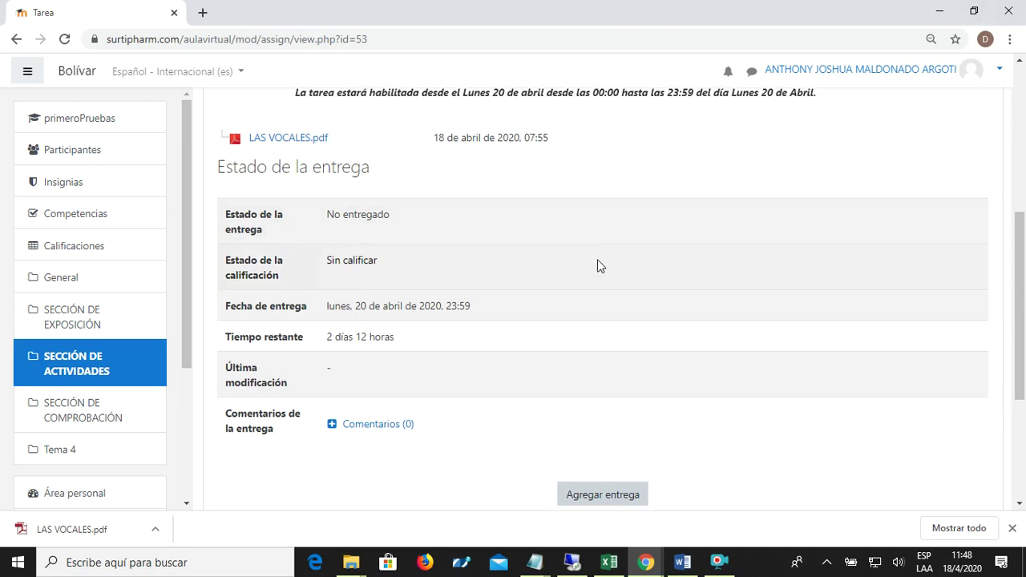
scroll(609, 305, "down", 2)
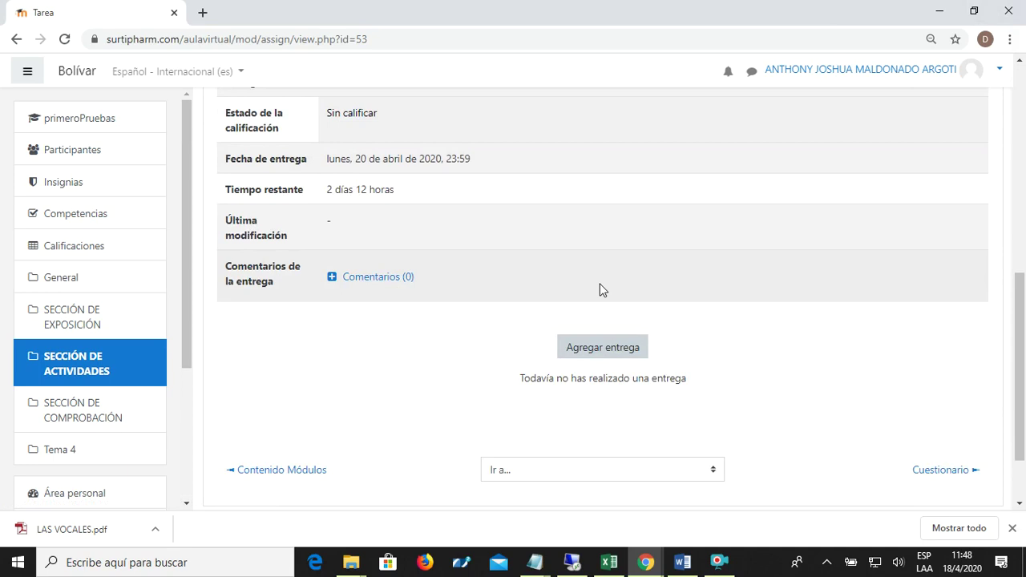
scroll(609, 305, "up", 2)
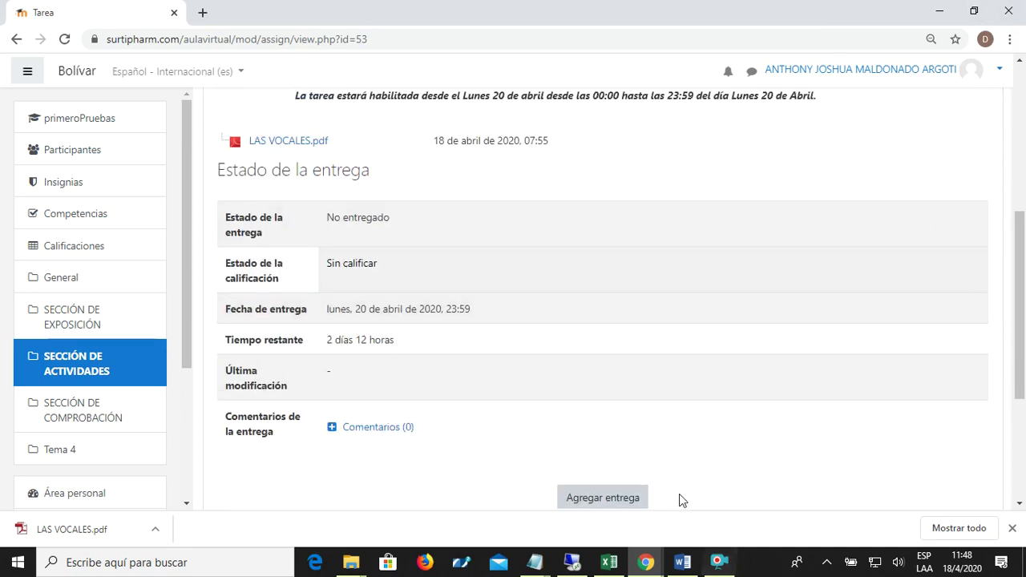
- Start a new Agregar entrega submission and bring up the Selector de archivos file picker
scroll(637, 467, "down", 2)
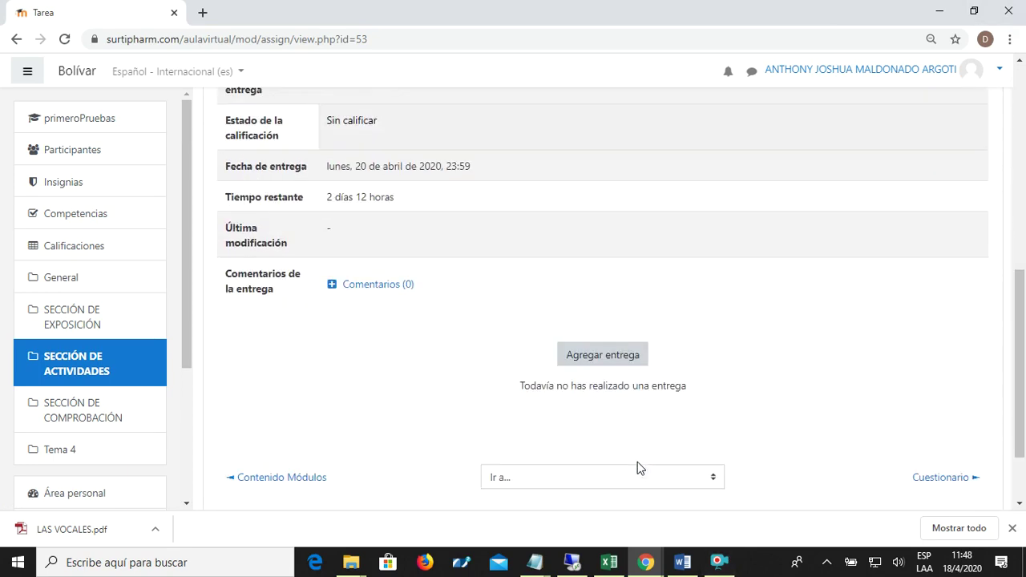
left_click(610, 353)
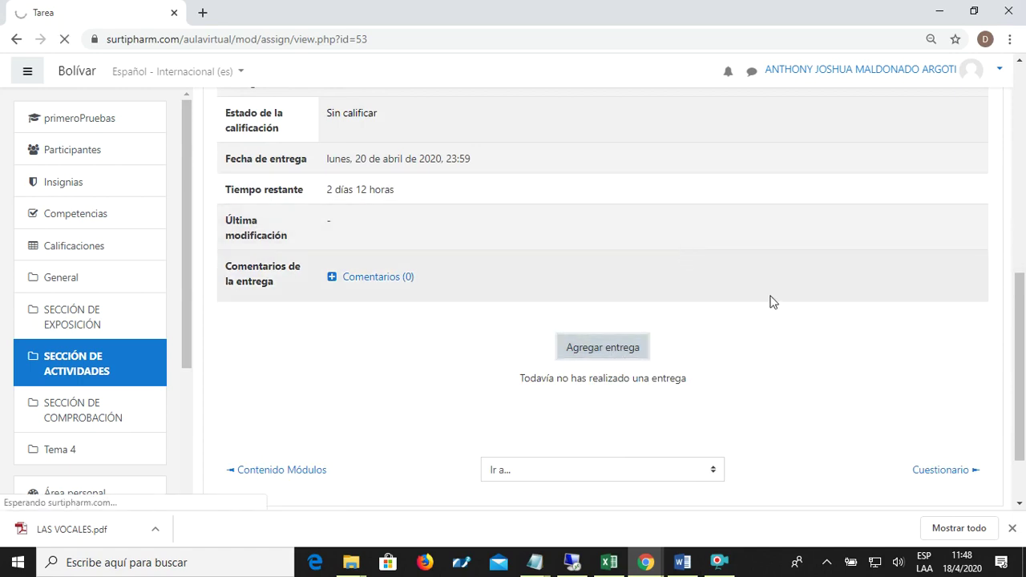
scroll(784, 304, "down", 3)
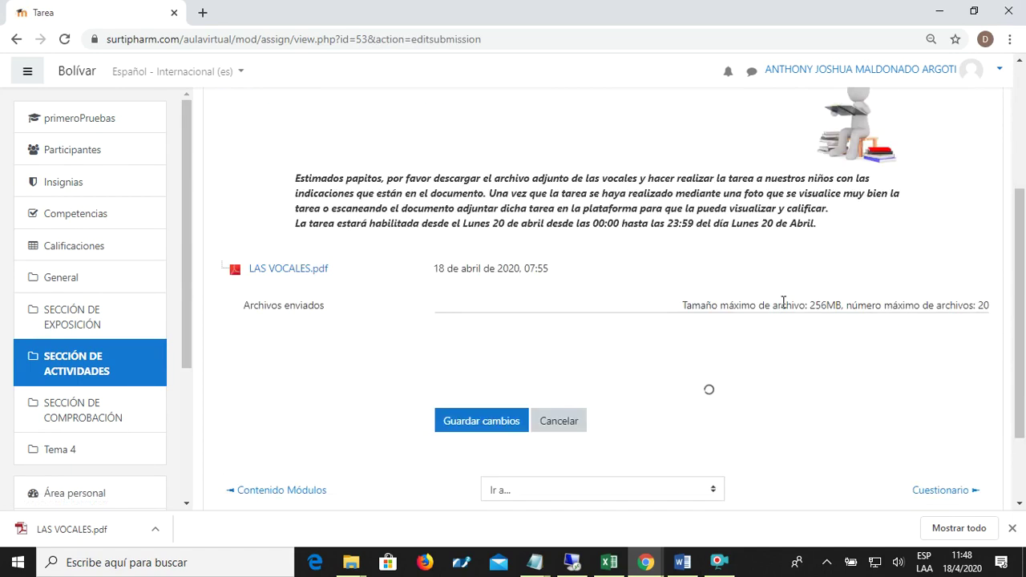
scroll(1018, 264, "down", 1)
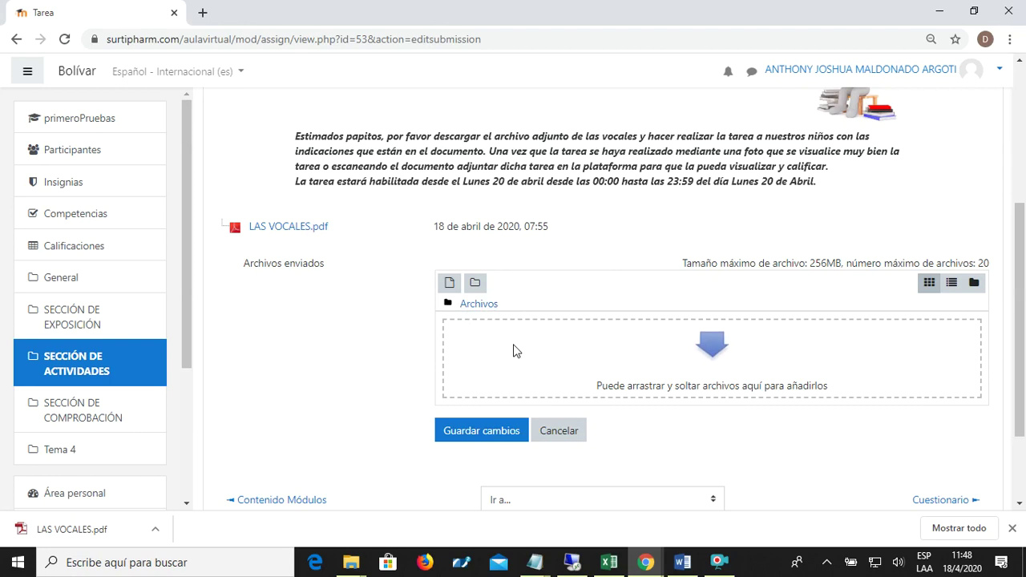
left_click(449, 284)
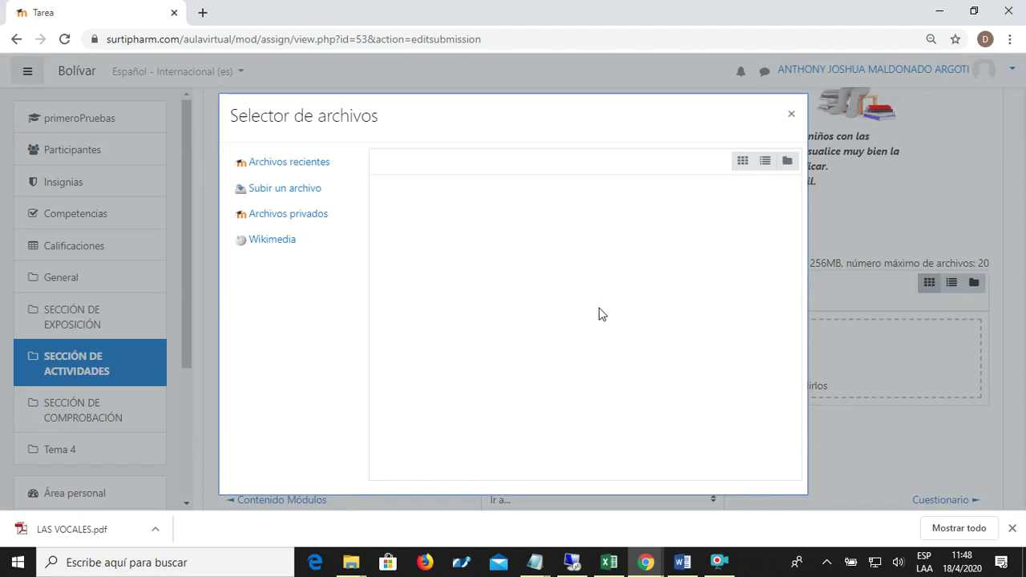
- Choose 'Subir un archivo' in the file picker and browse the computer for the attachment
left_click(290, 193)
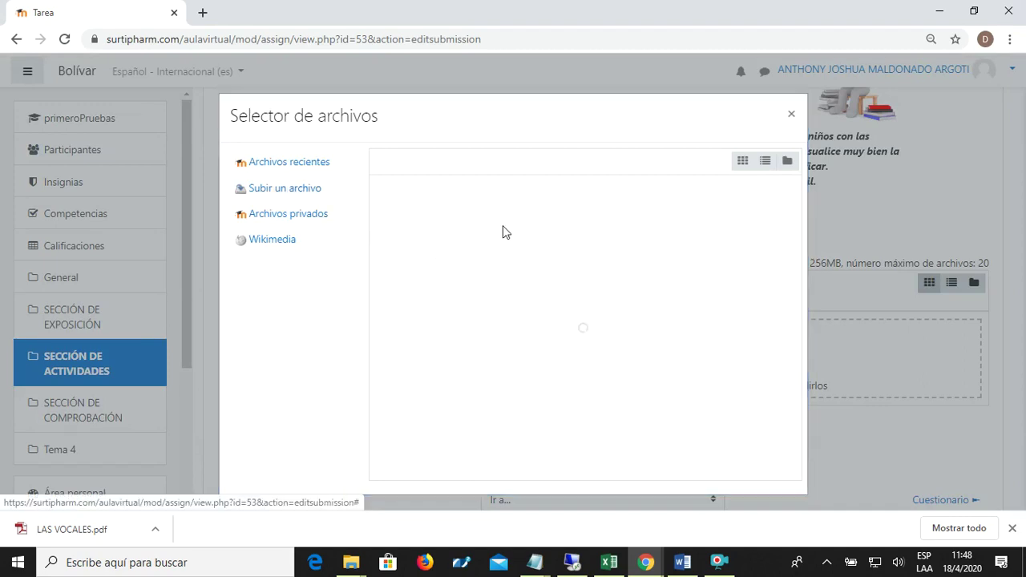
left_click(470, 251)
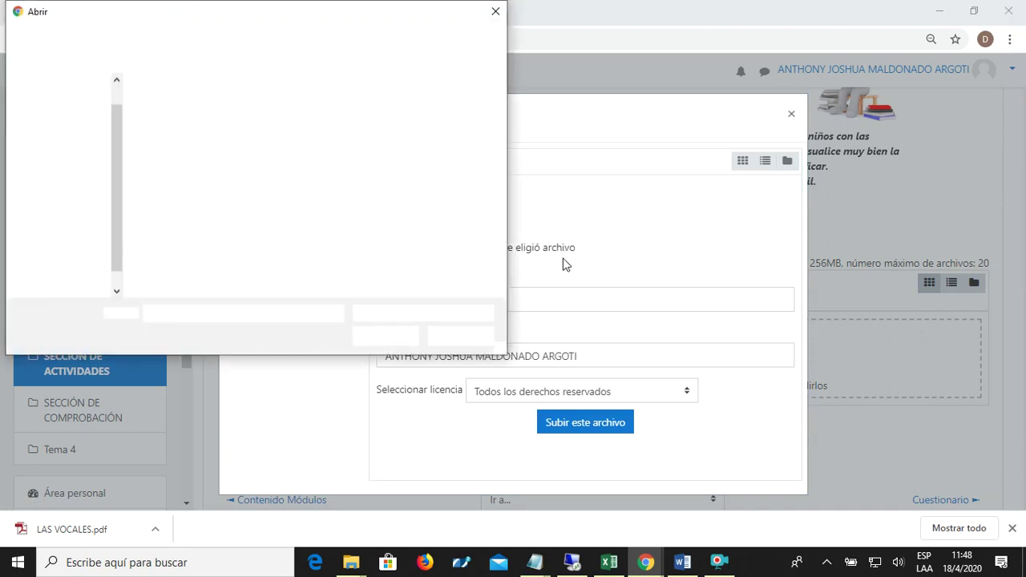
- Select vocales.jpeg from Escritorio > Deberes primero A as the file to upload
left_click_drag(355, 23, 606, 83)
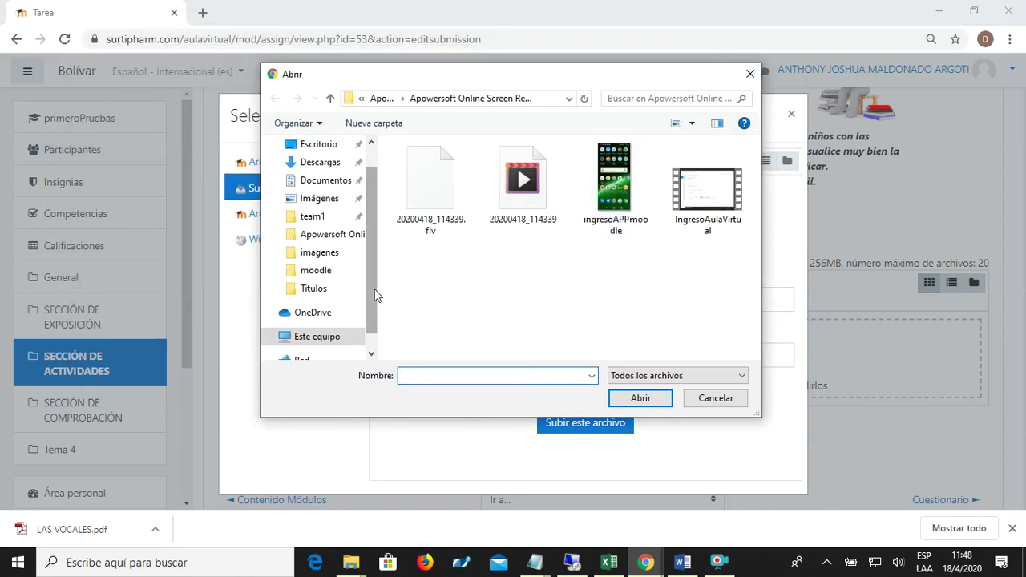
scroll(356, 272, "up", 1)
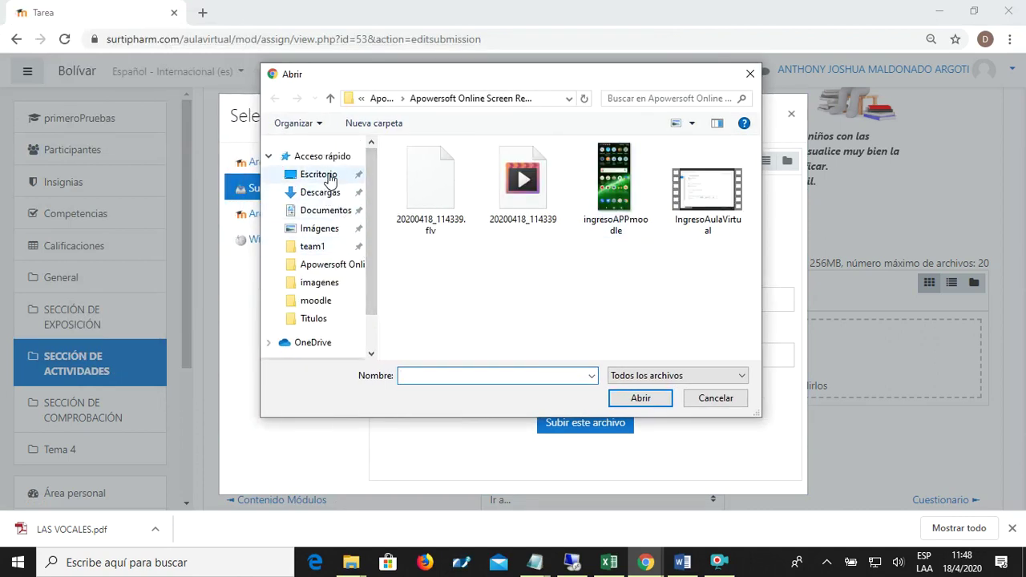
left_click(320, 174)
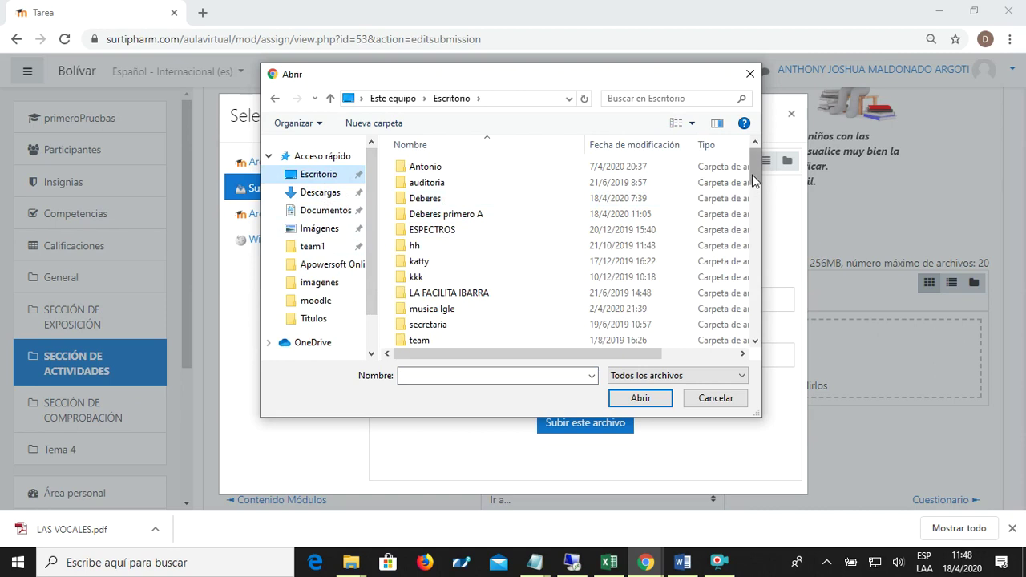
double_click(473, 214)
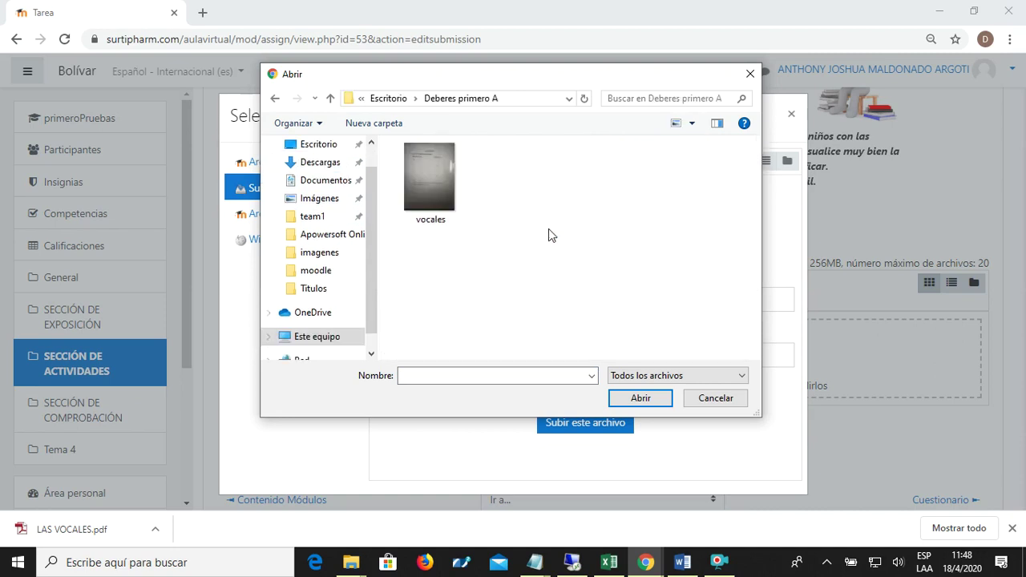
left_click(445, 202)
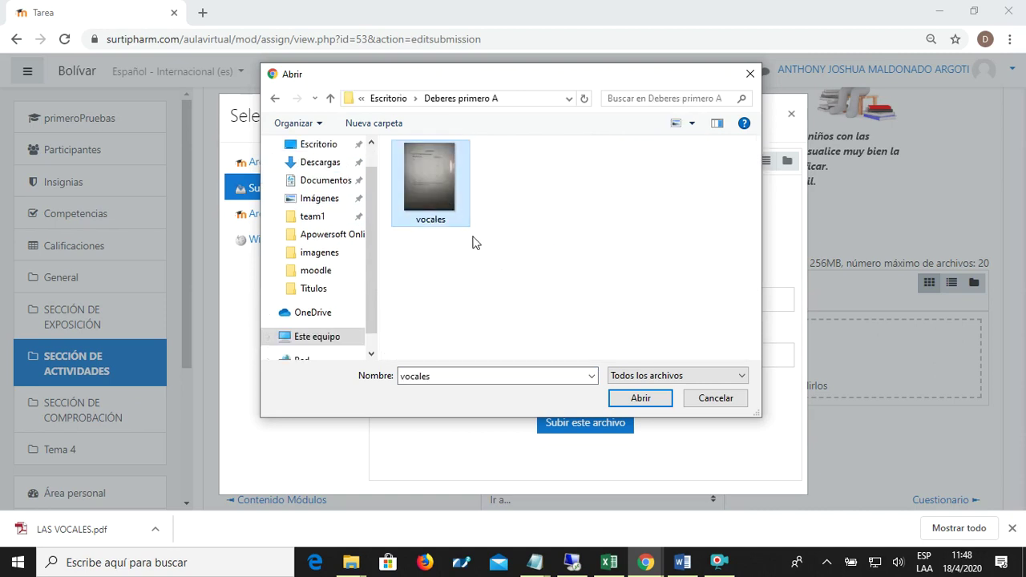
left_click(667, 405)
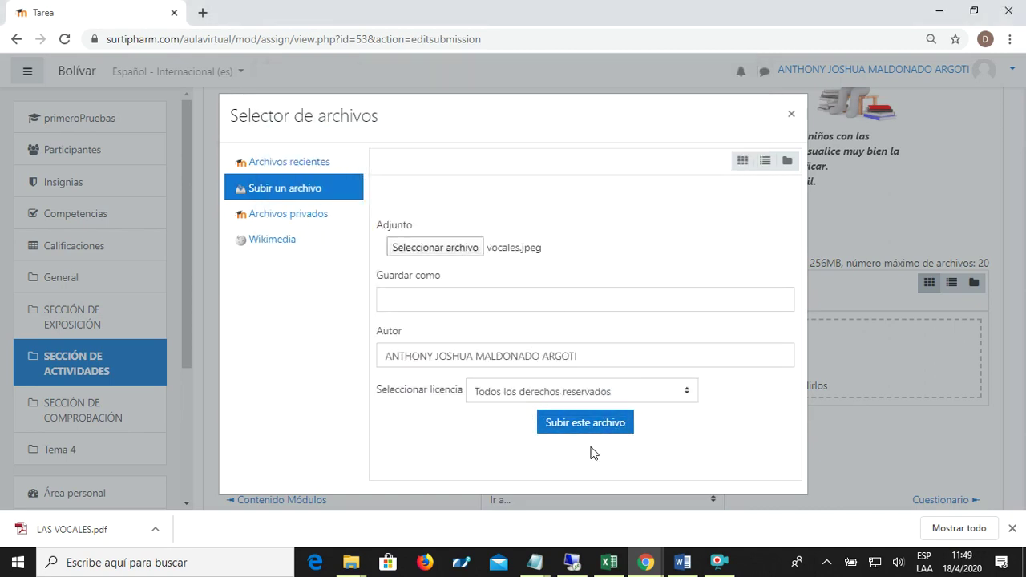
- Upload vocales.jpeg into Archivos enviados and save the submission with Guardar cambios
left_click(585, 426)
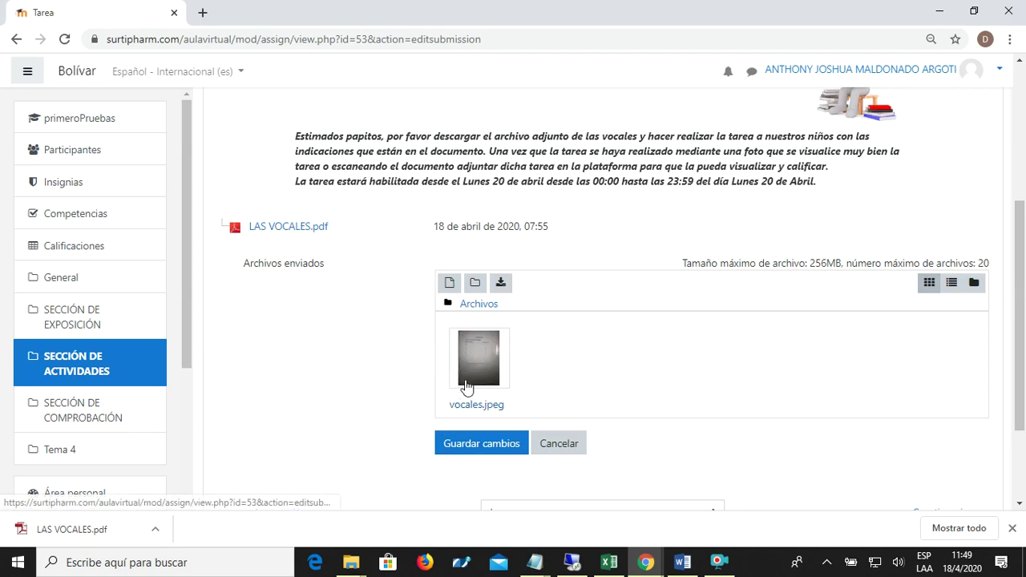
left_click(482, 445)
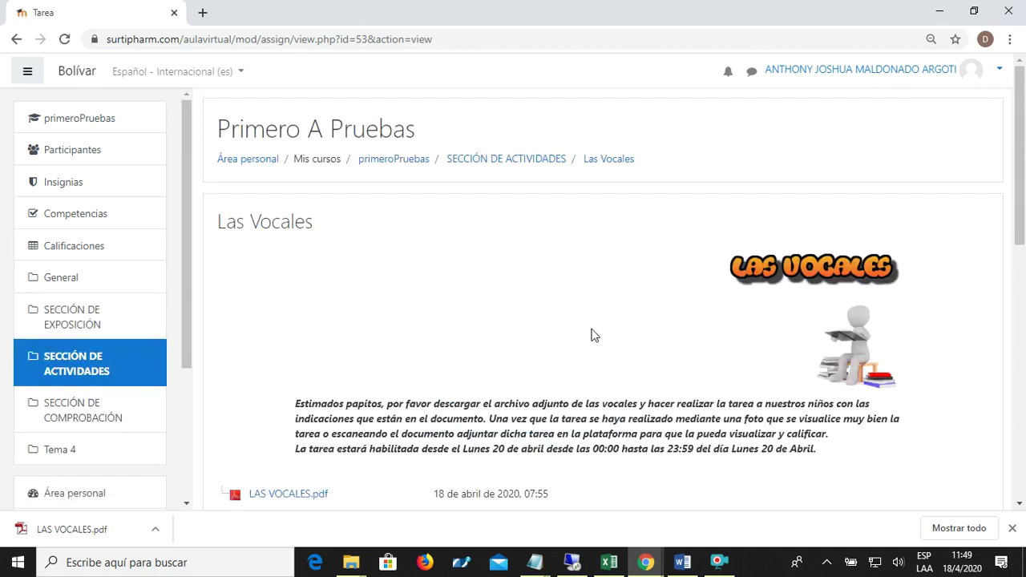
- Scroll to the Estado de la entrega table and confirm 'Enviado para calificar' and 'Sin calificar'
scroll(585, 335, "down", 2)
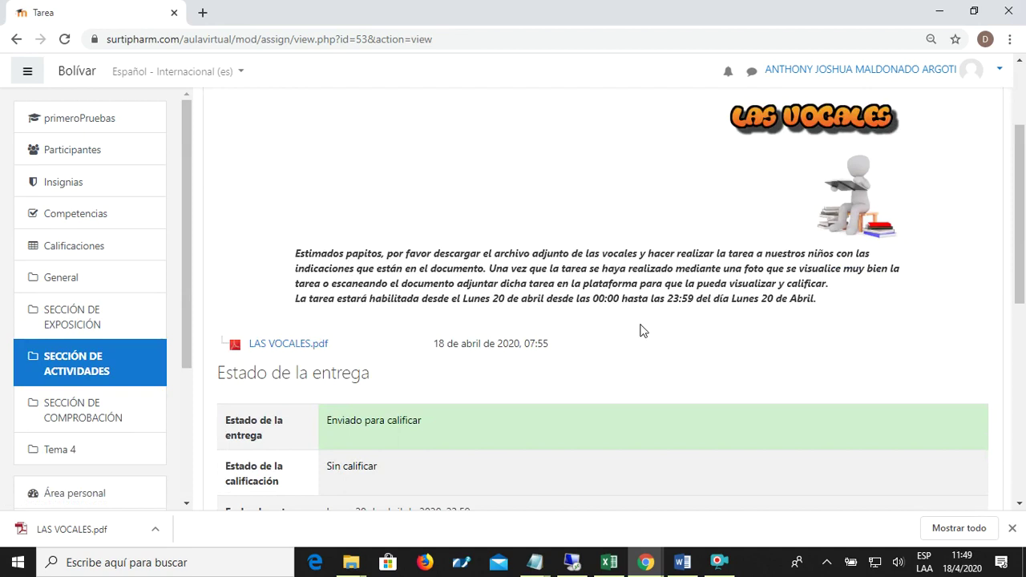
scroll(625, 343, "down", 1)
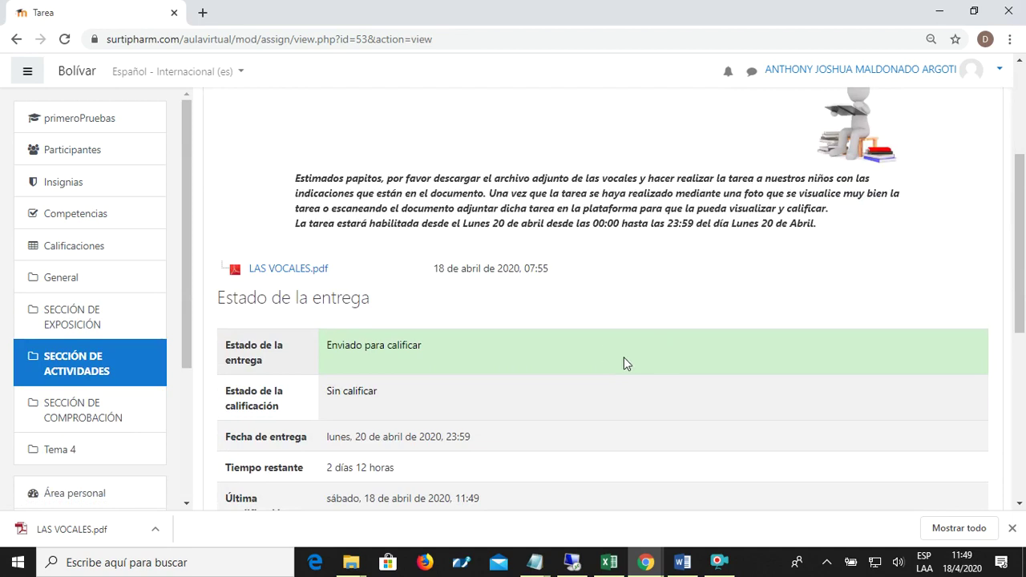
scroll(623, 356, "down", 2)
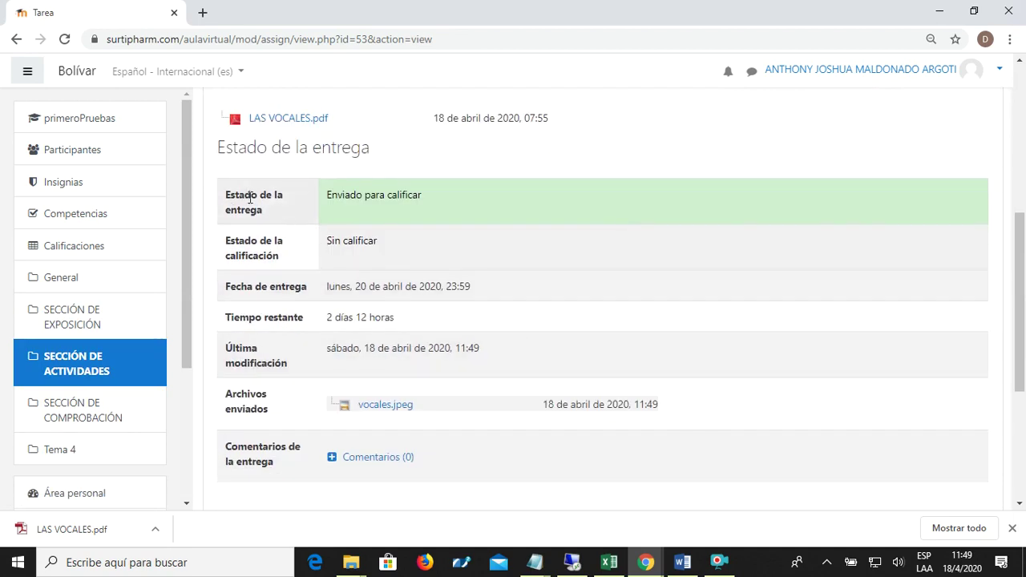
left_click_drag(424, 197, 326, 197)
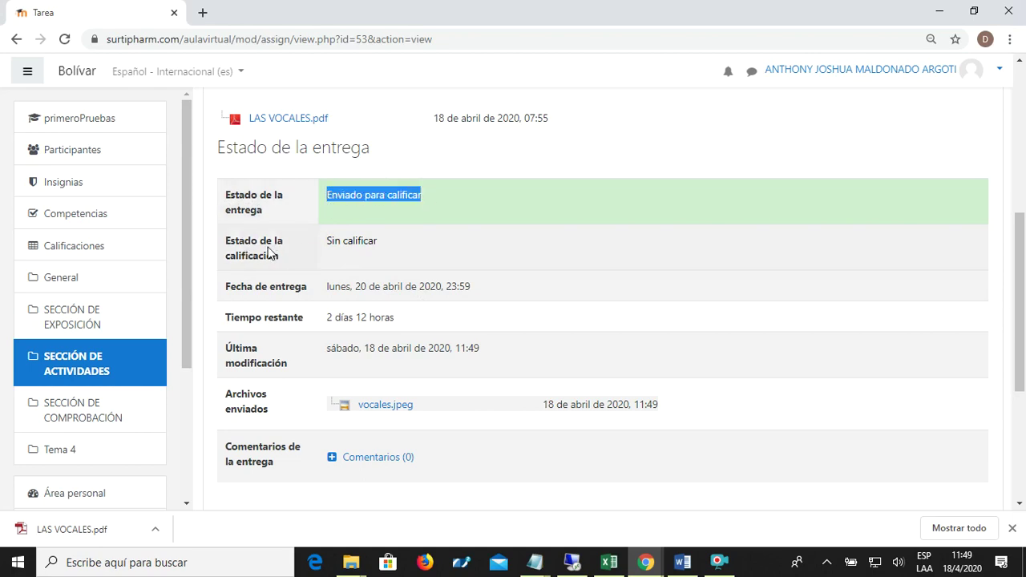
left_click_drag(382, 242, 323, 241)
left_click(324, 242)
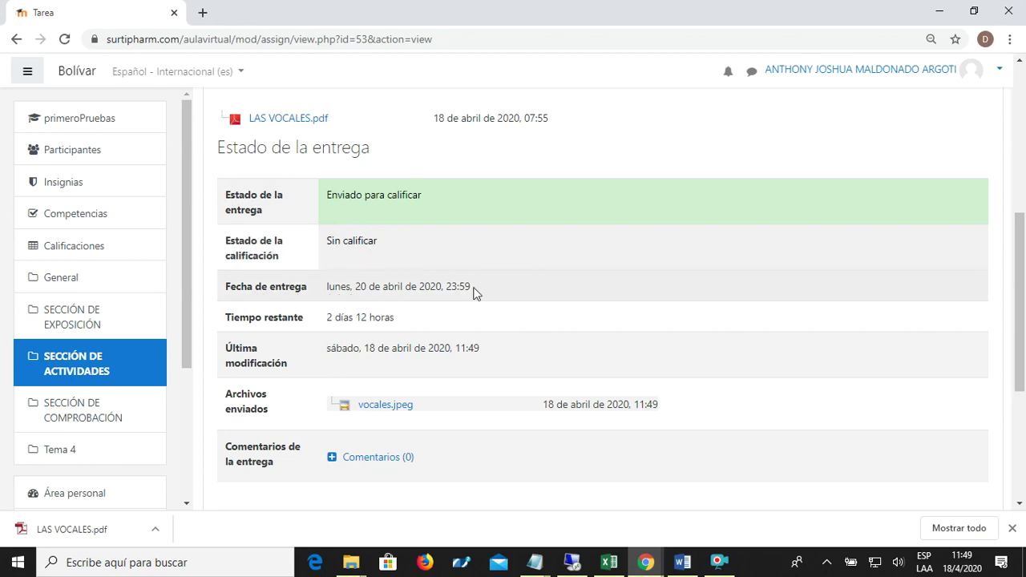
- Check the due date 20 April 2020 and 2 días 12 horas remaining, then return to primeroPruebas
left_click_drag(467, 286, 321, 285)
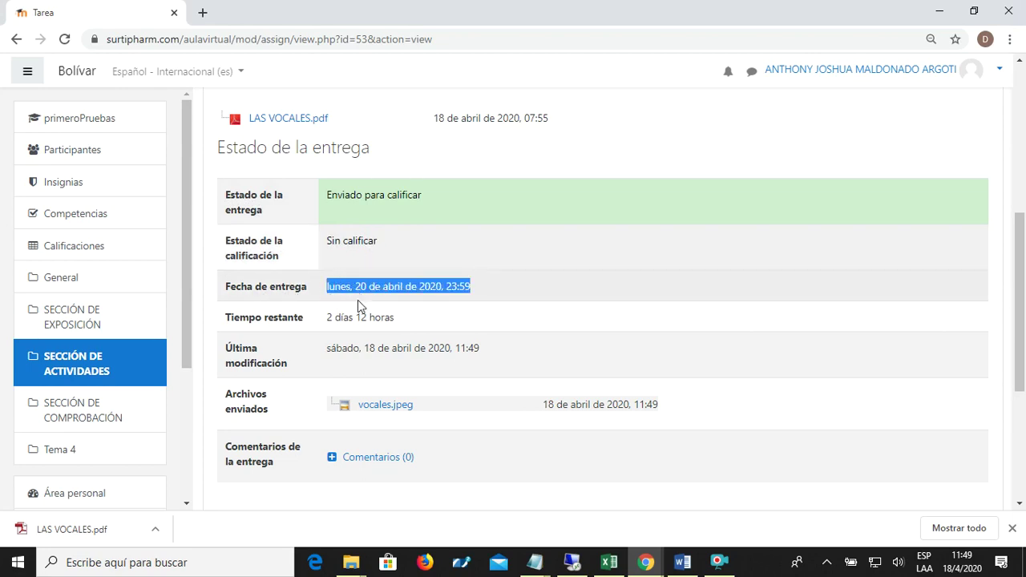
left_click(306, 325)
left_click_drag(305, 324, 231, 325)
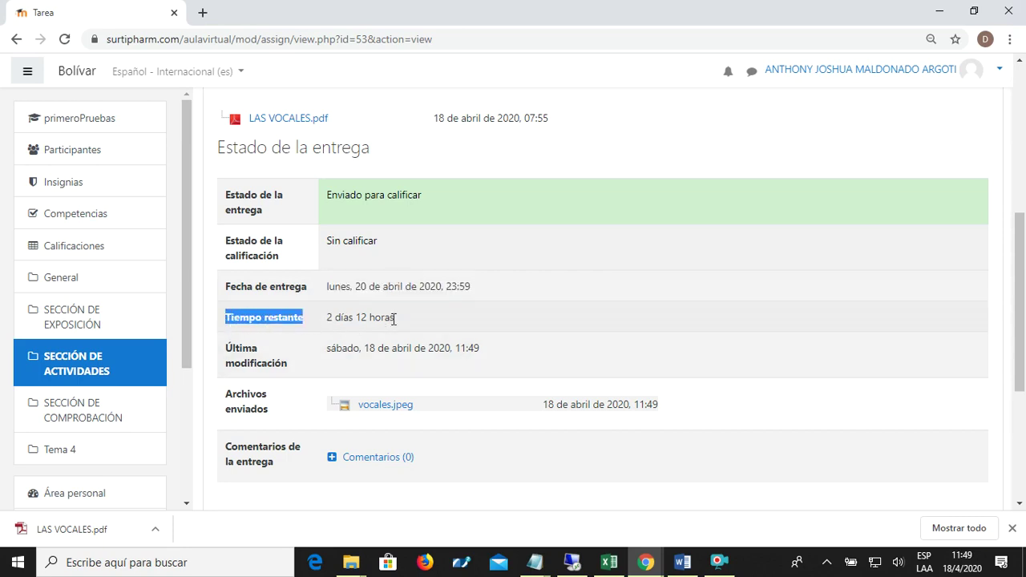
left_click_drag(393, 319, 338, 319)
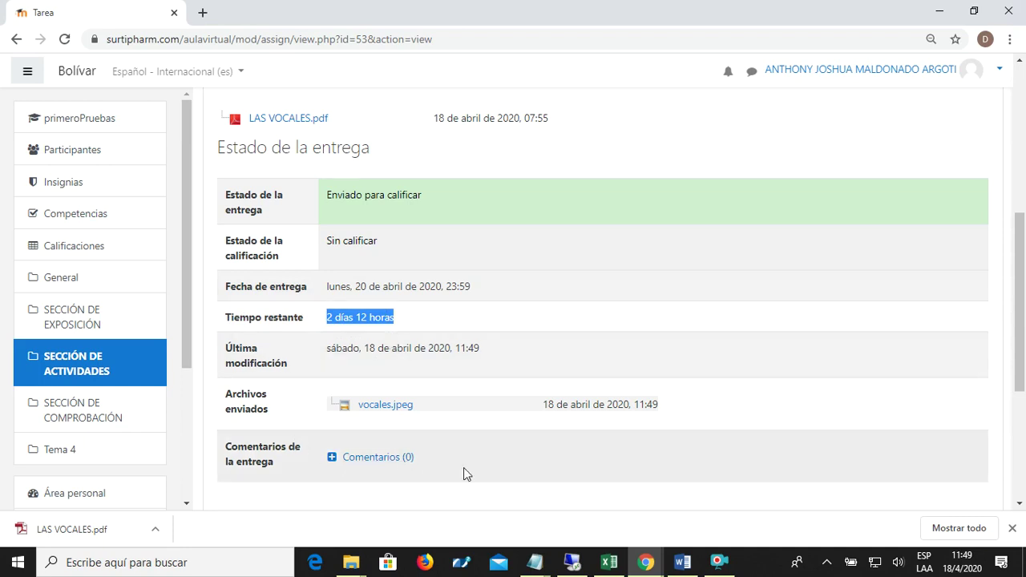
scroll(865, 415, "down", 2)
scroll(822, 393, "up", 7)
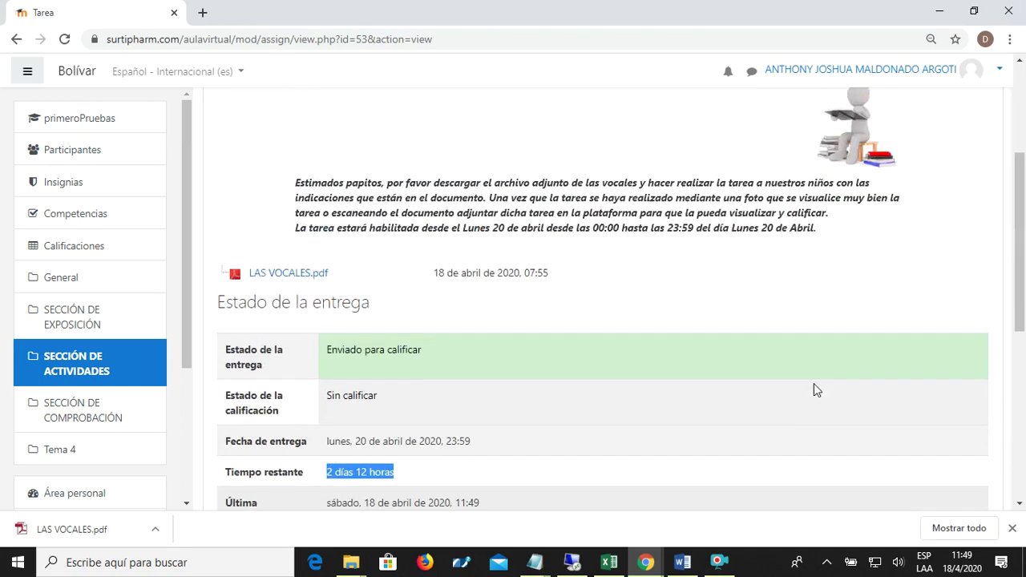
left_click(420, 161)
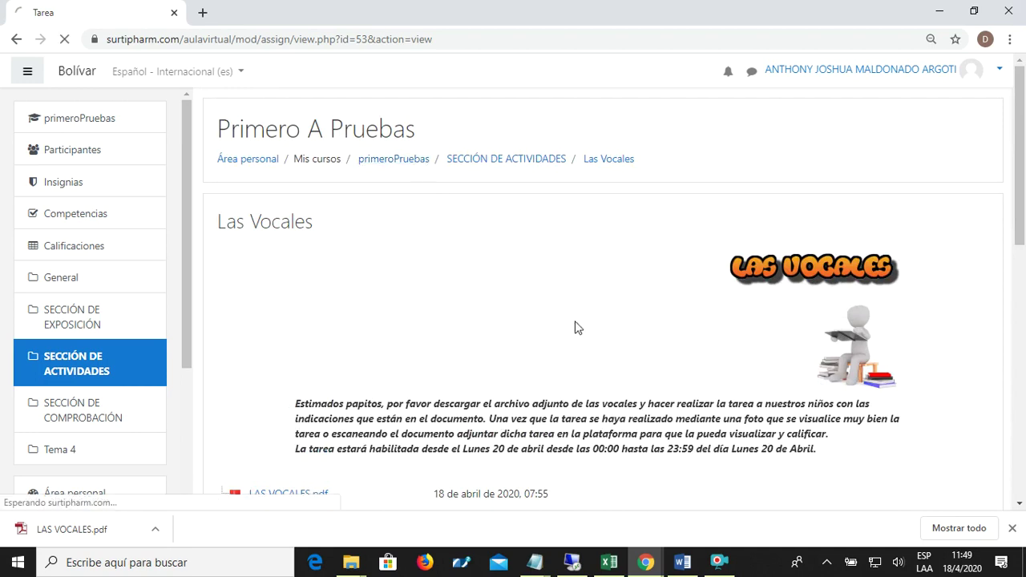